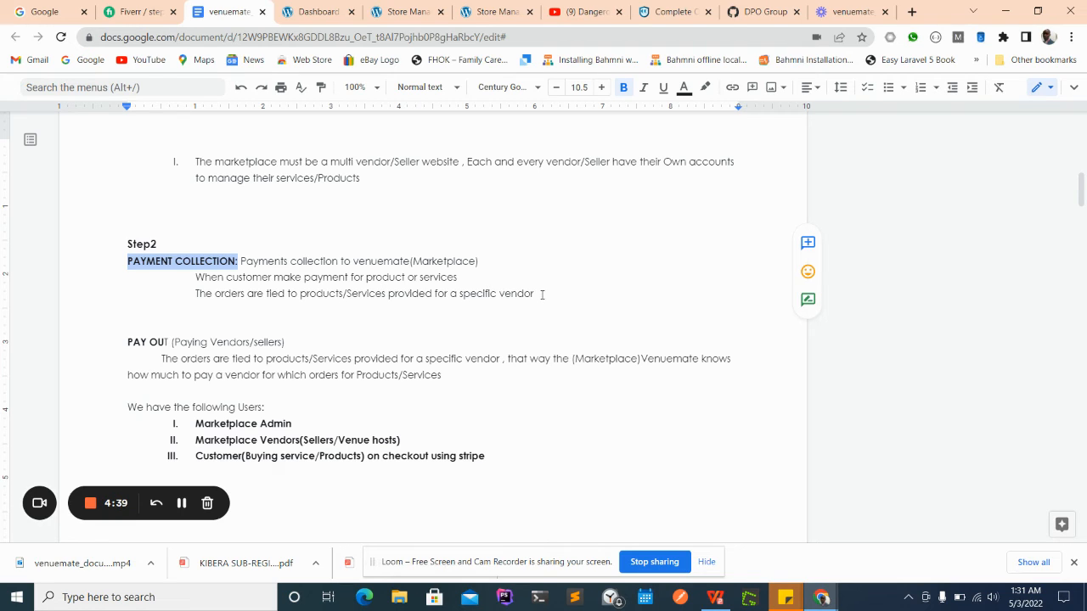
- Review the Seller Onboarding, Payment Collection and Pay Out sections of the Venuemate Stripe Connect integration document
drag(537, 294, 195, 292)
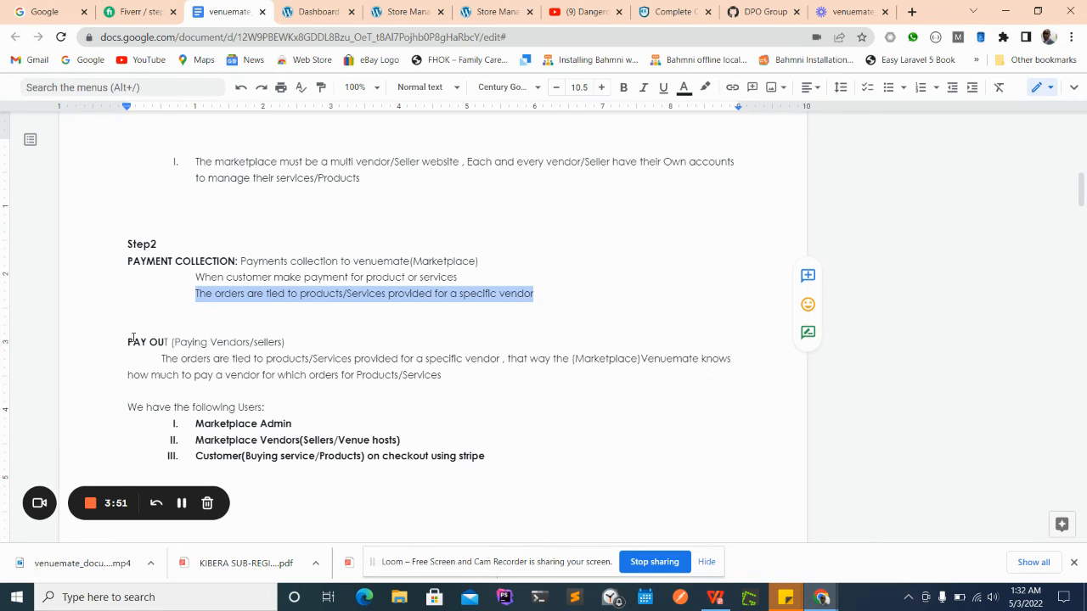
scroll(179, 336, up, 8)
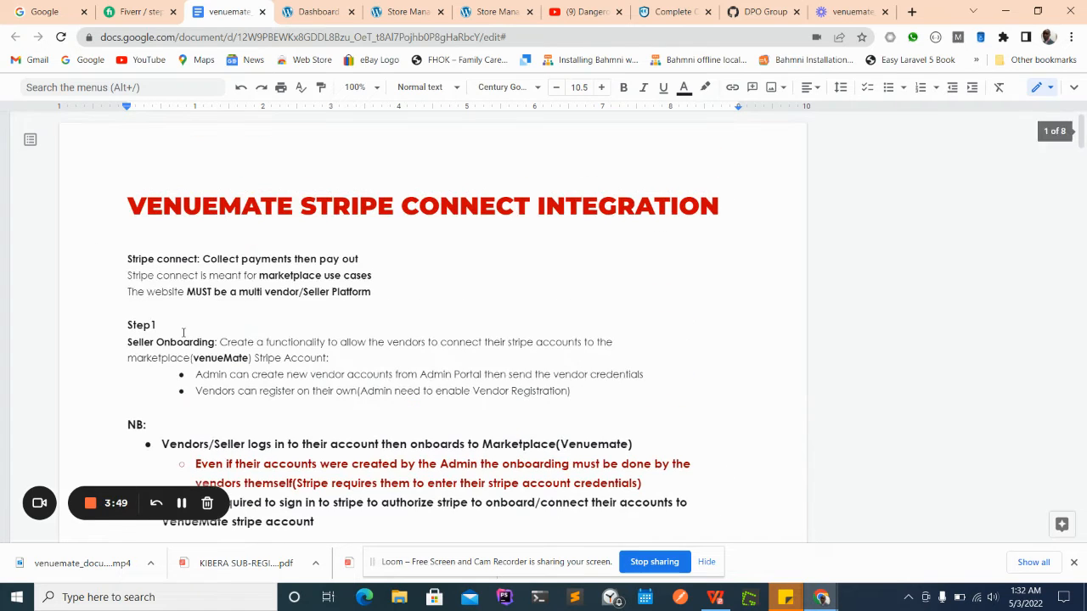
drag(215, 342, 127, 324)
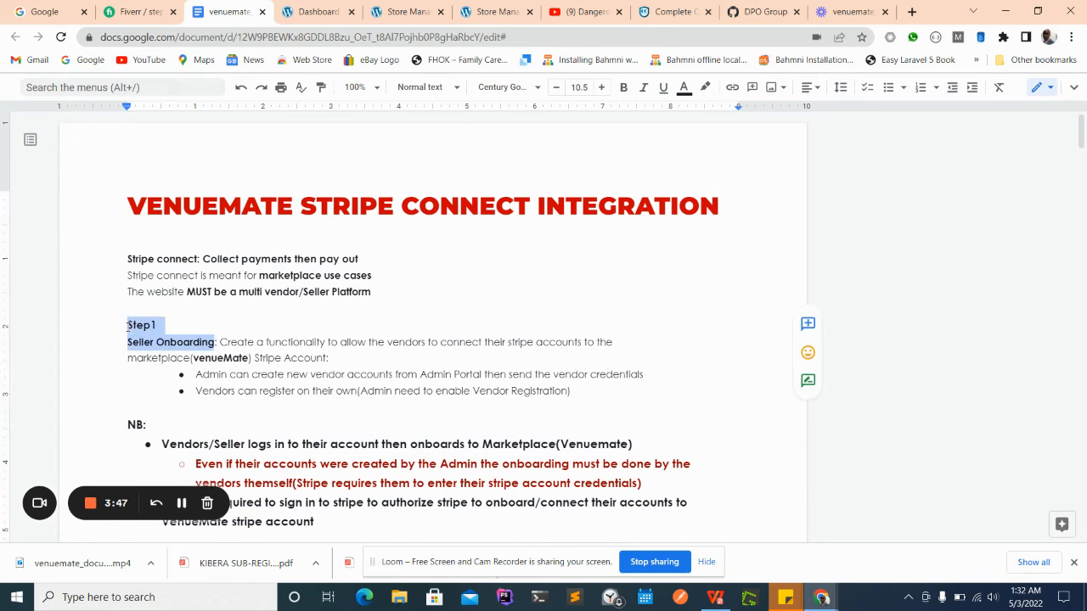
scroll(300, 274, down, 8)
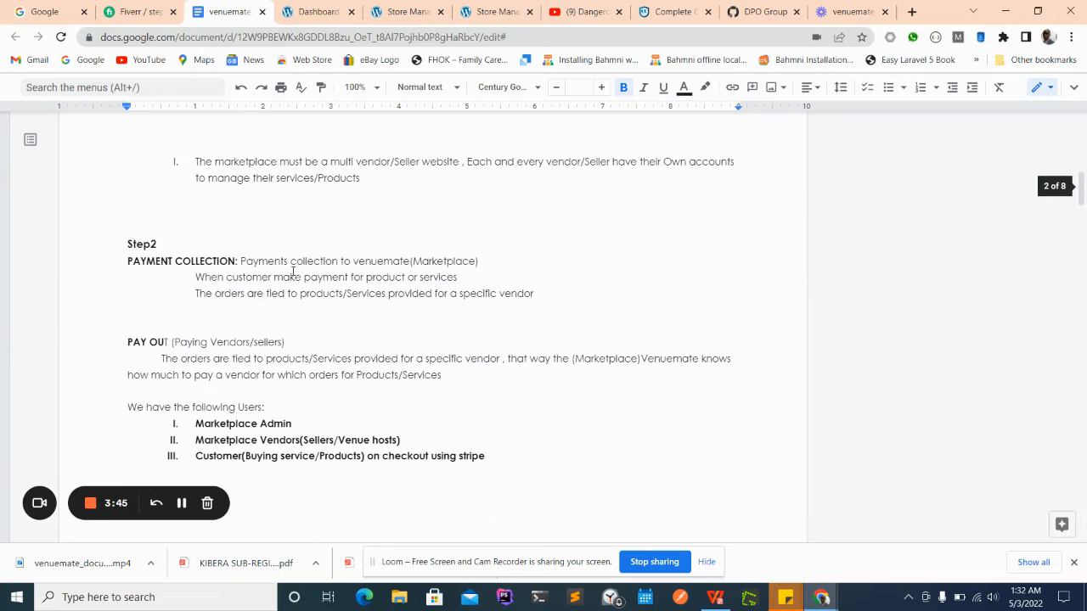
drag(239, 262, 117, 243)
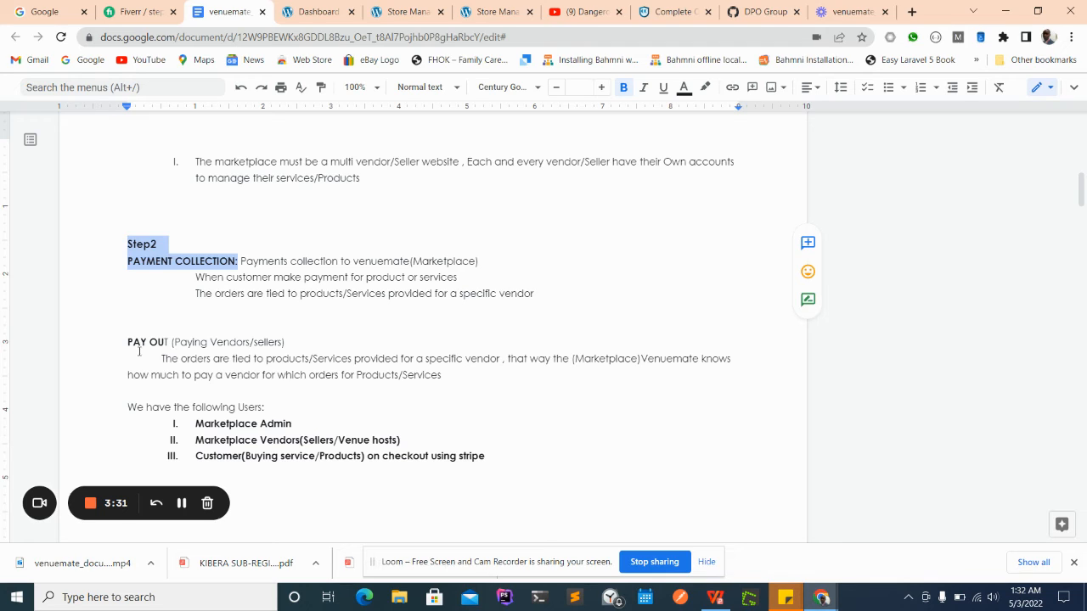
drag(295, 343, 126, 341)
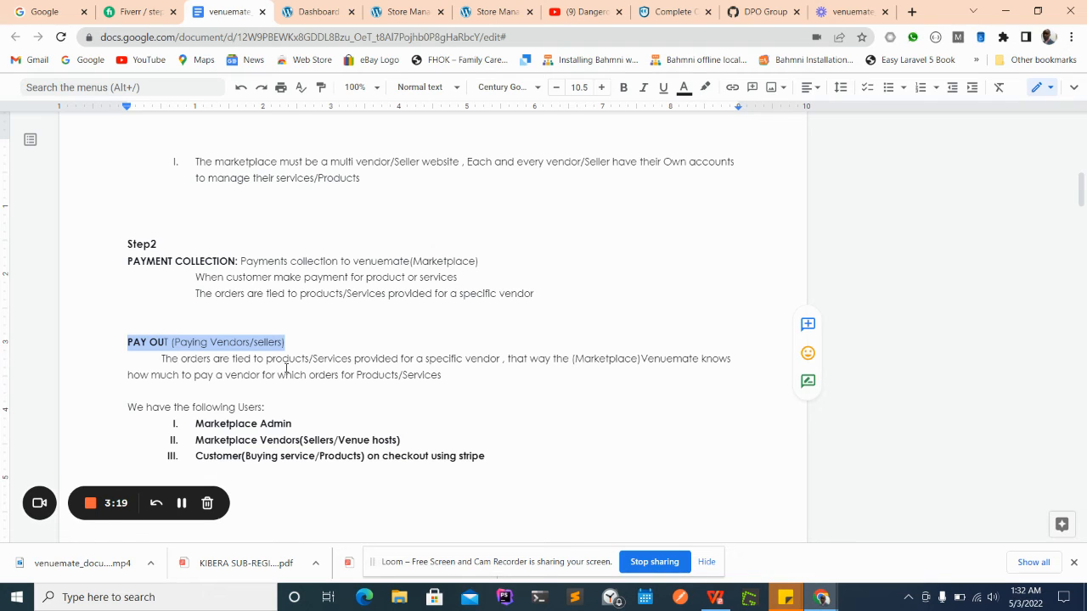
drag(443, 375, 146, 358)
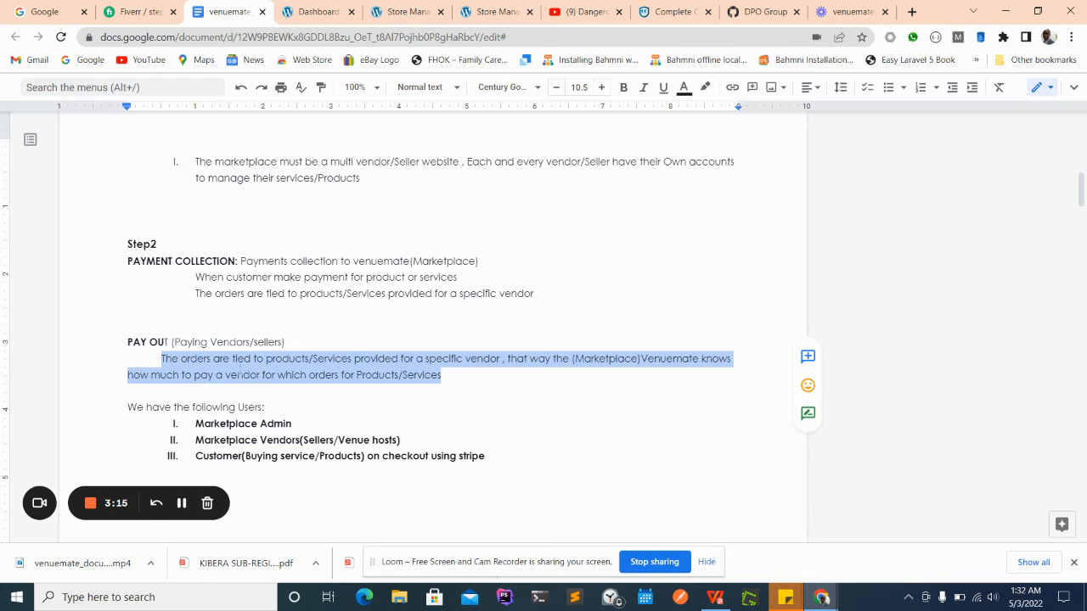
click(276, 375)
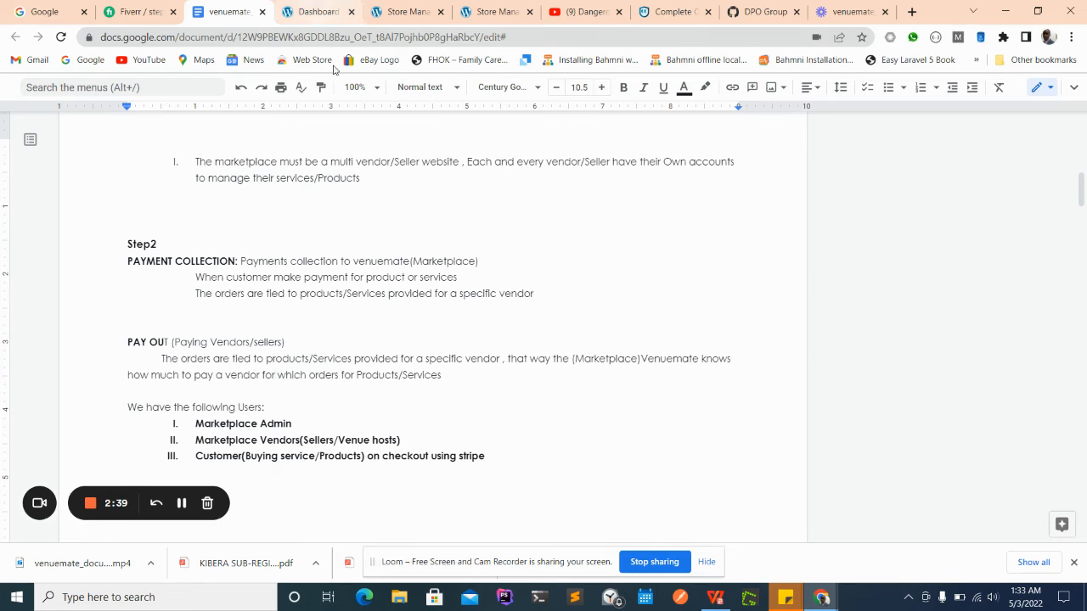
- Switch to the WordPress admin dashboard and open the marketplace's Payment Settings
click(312, 12)
click(54, 350)
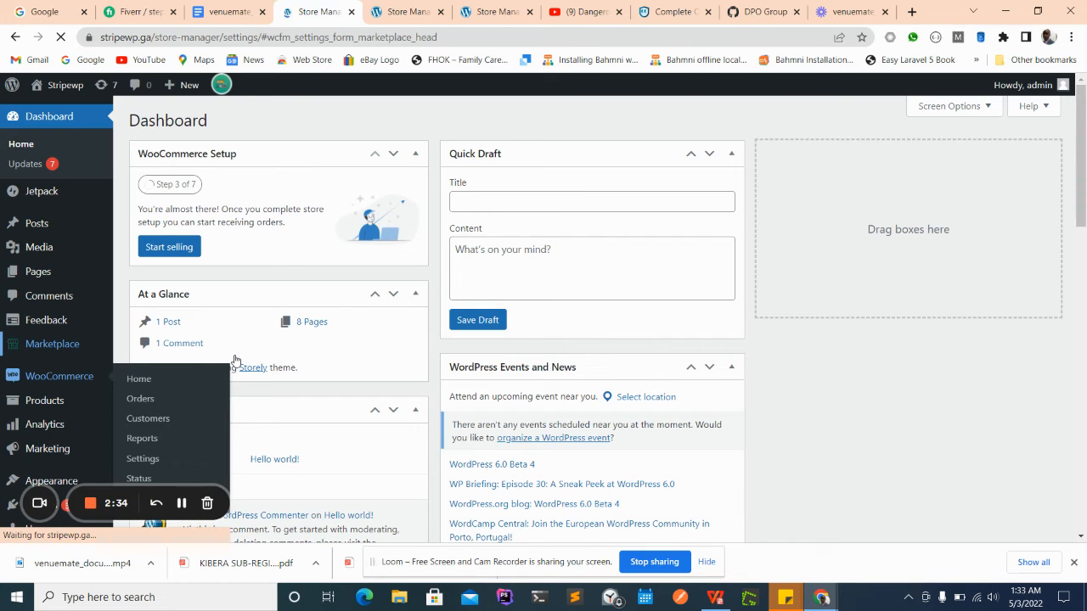
scroll(293, 374, down, 4)
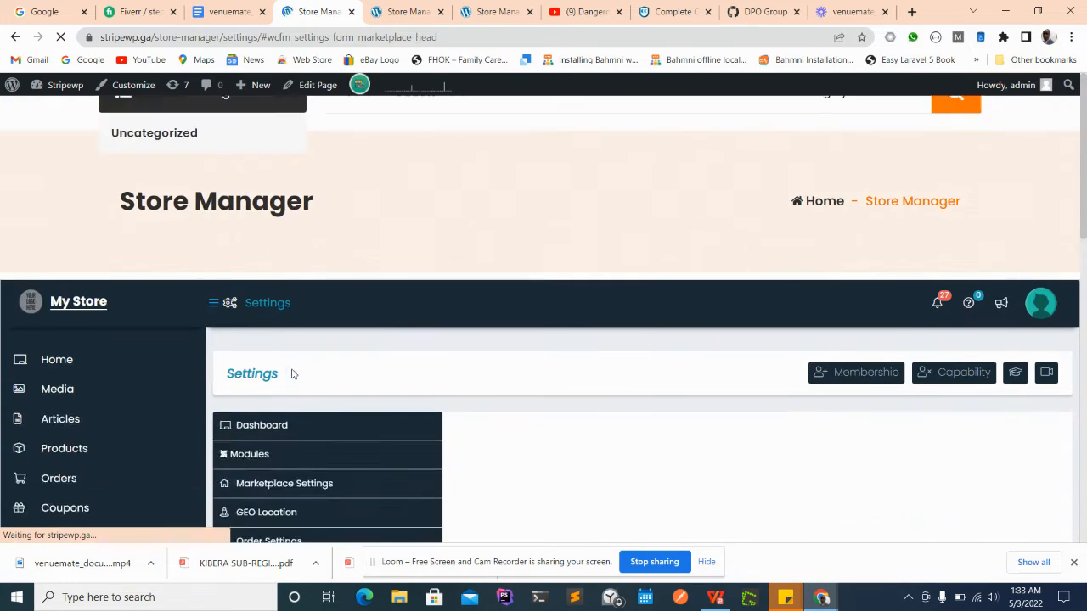
scroll(291, 371, down, 2)
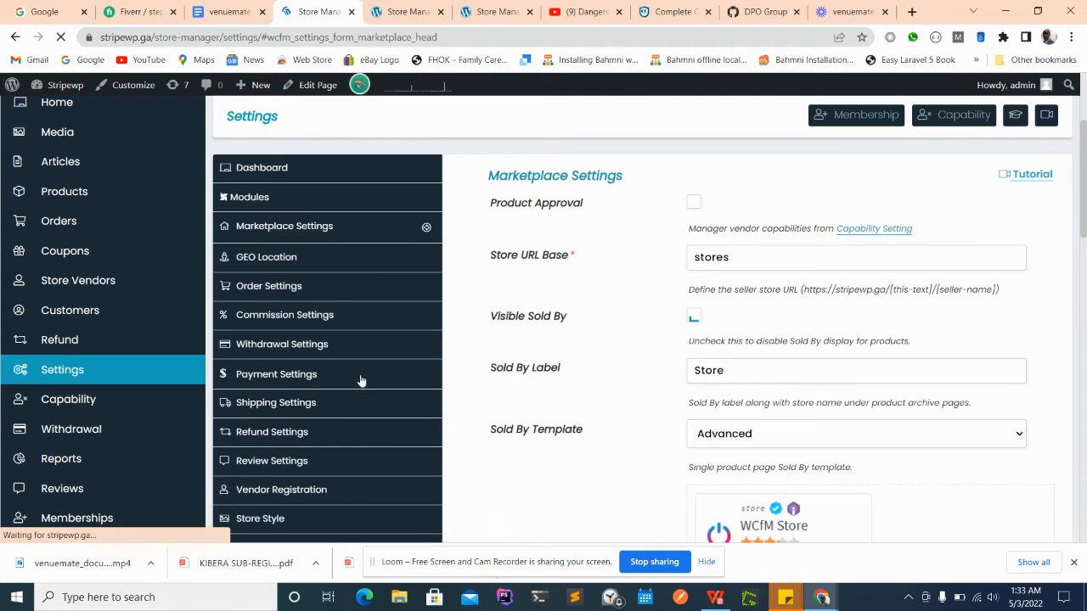
click(297, 382)
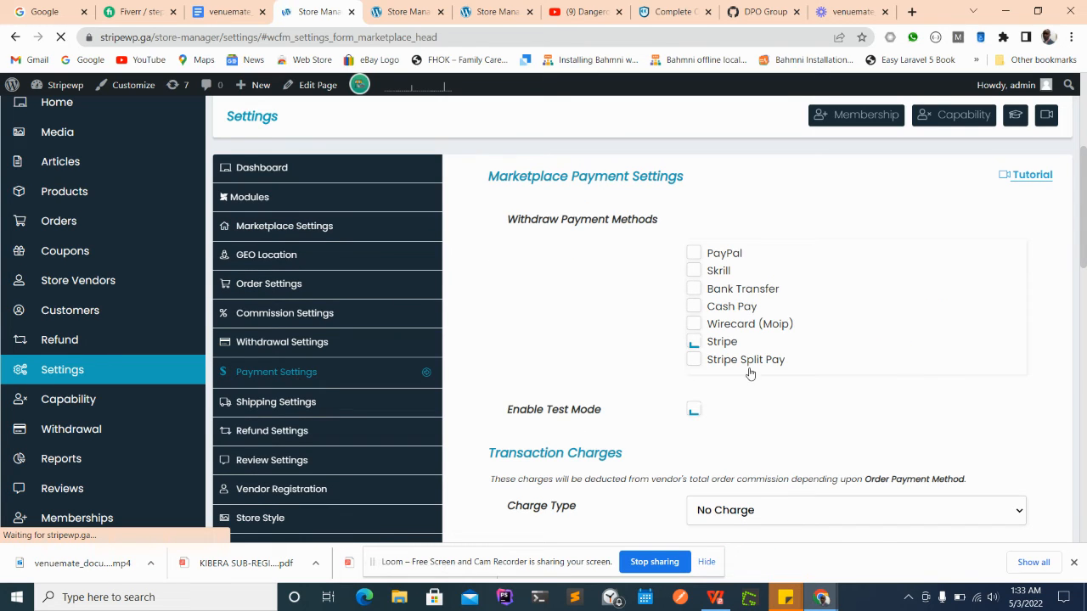
- Disable and re-enable Stripe as a withdraw payment method, and examine the Stripe Client ID, Publish Key and Secret Key fields
click(693, 342)
click(692, 343)
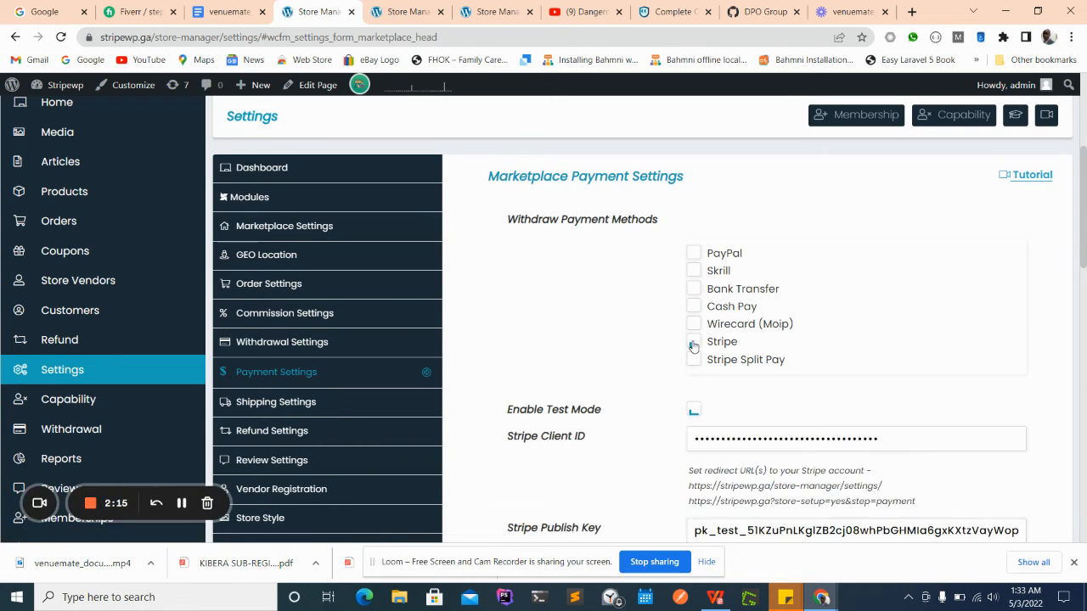
scroll(650, 392, down, 2)
scroll(637, 387, down, 1)
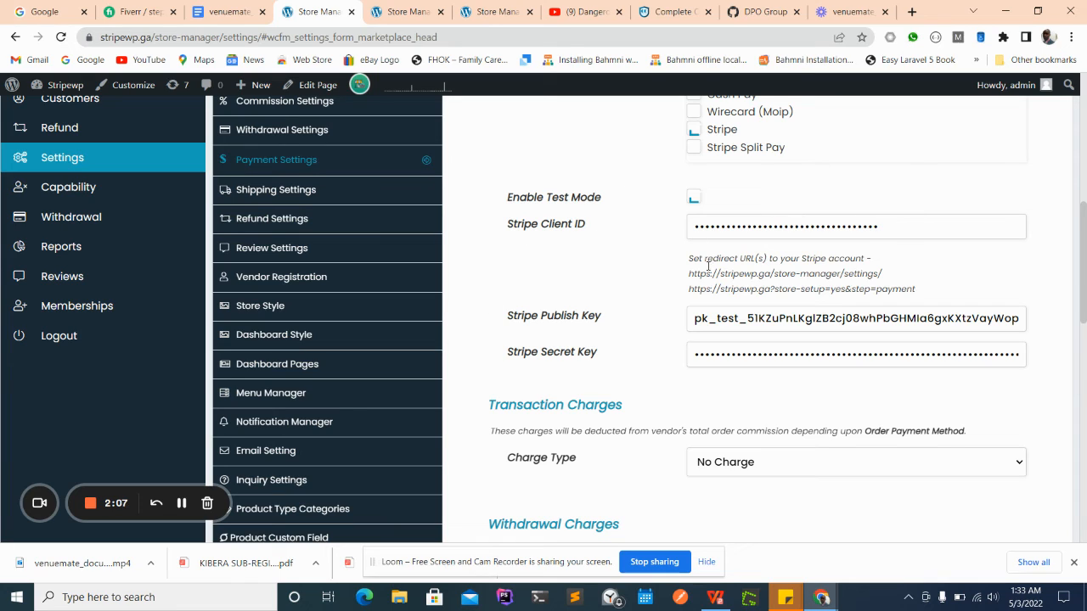
drag(608, 321, 492, 314)
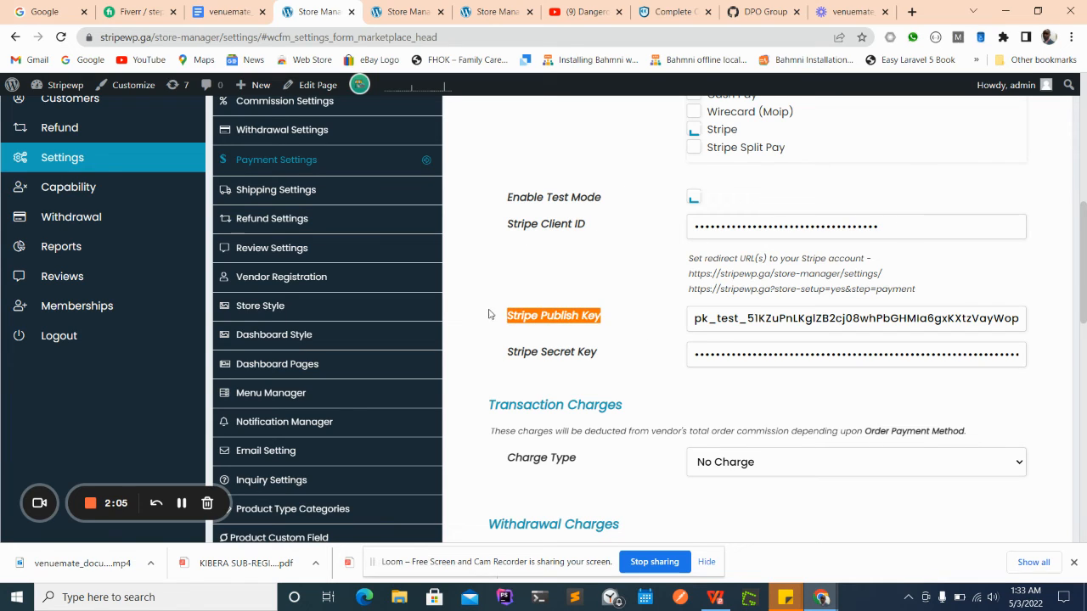
drag(604, 355, 505, 354)
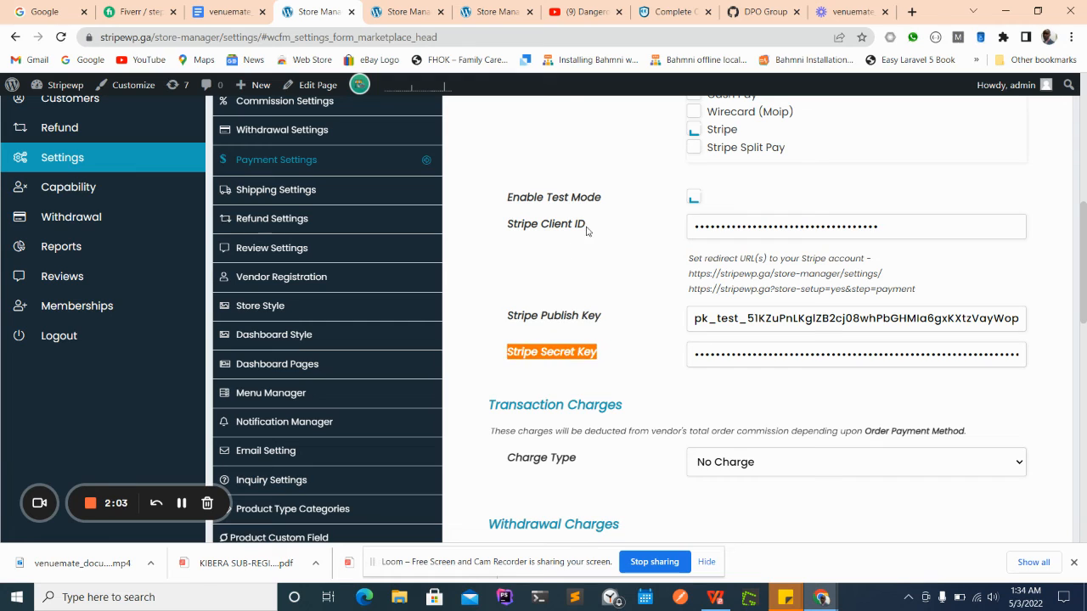
drag(587, 228, 504, 226)
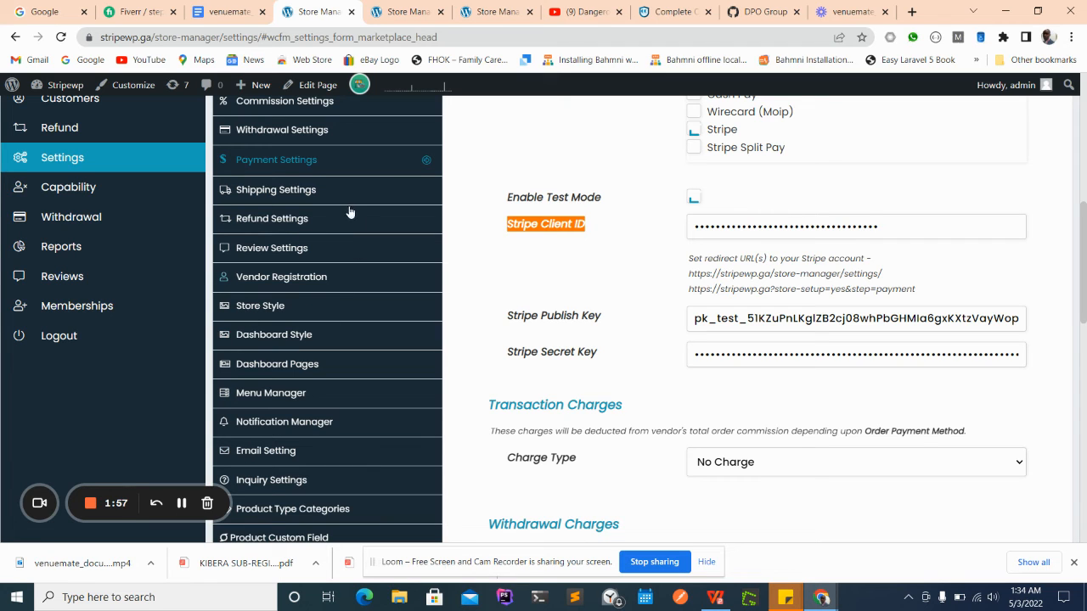
- Set the Withdrawal Mode to Periodic Withdrawal in the marketplace's Withdrawal Settings and review the options it offers
scroll(337, 284, up, 1)
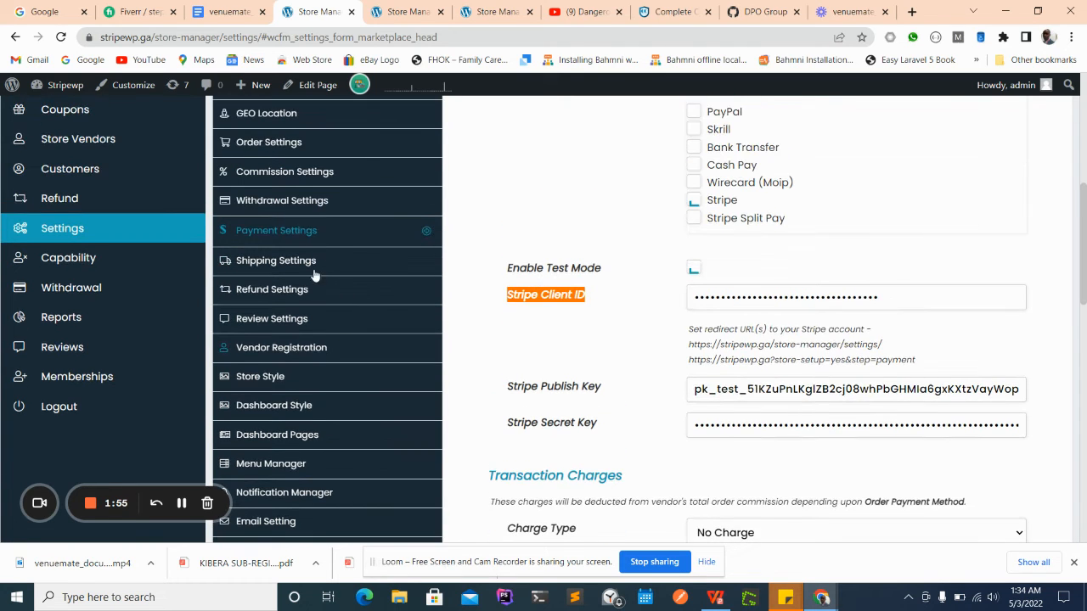
click(311, 205)
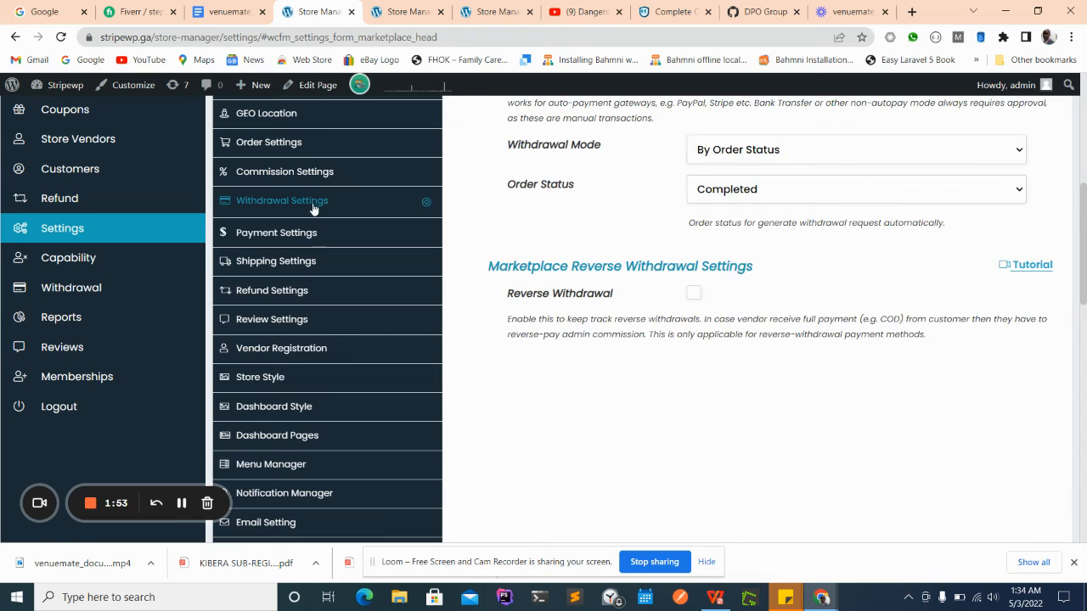
scroll(586, 344, up, 2)
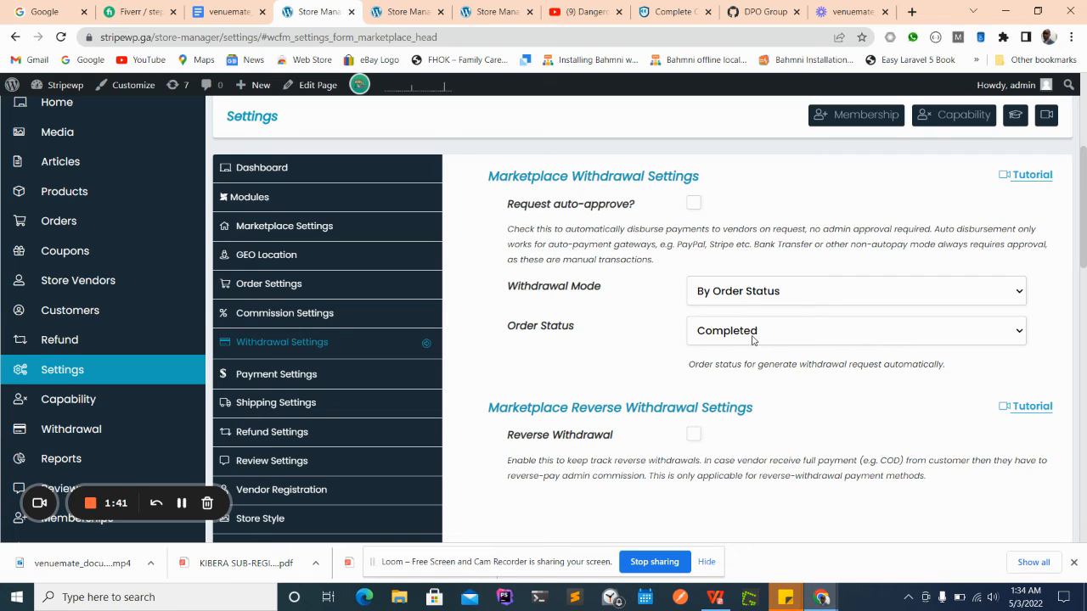
click(783, 291)
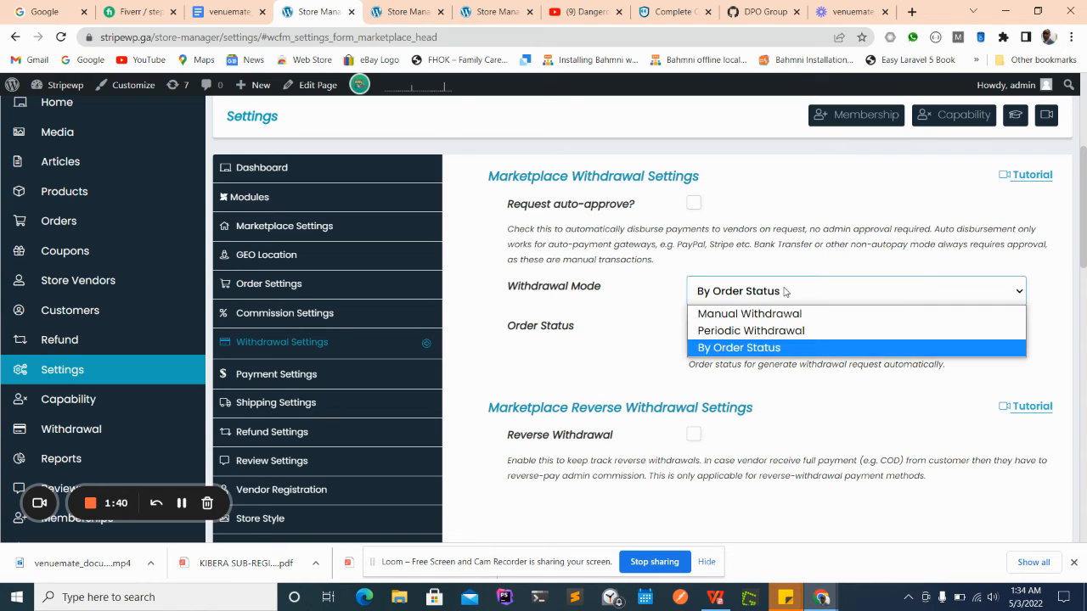
click(735, 331)
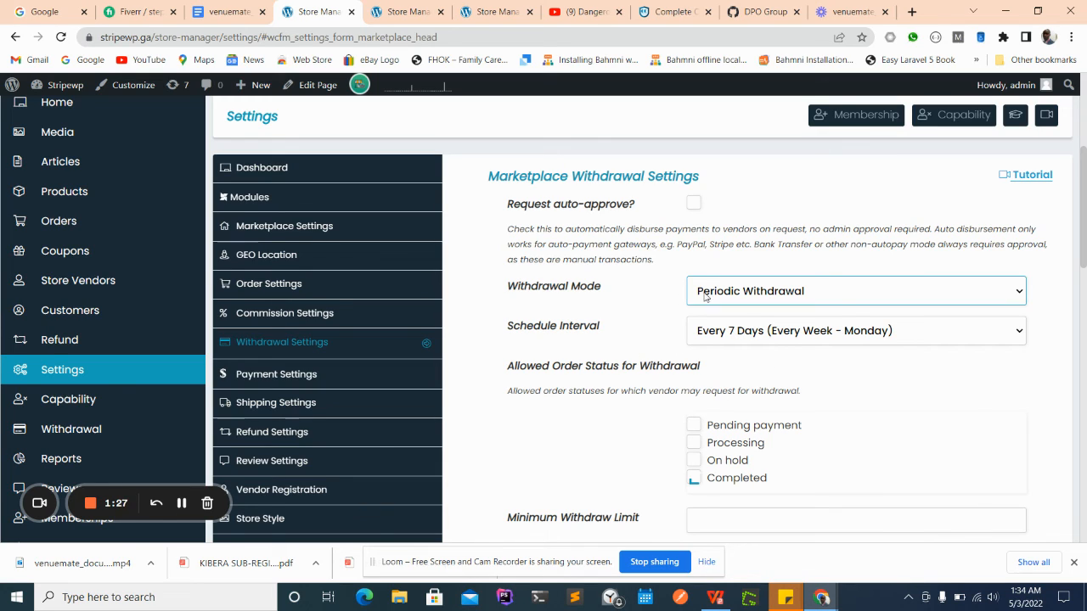
scroll(597, 339, down, 2)
scroll(597, 338, up, 2)
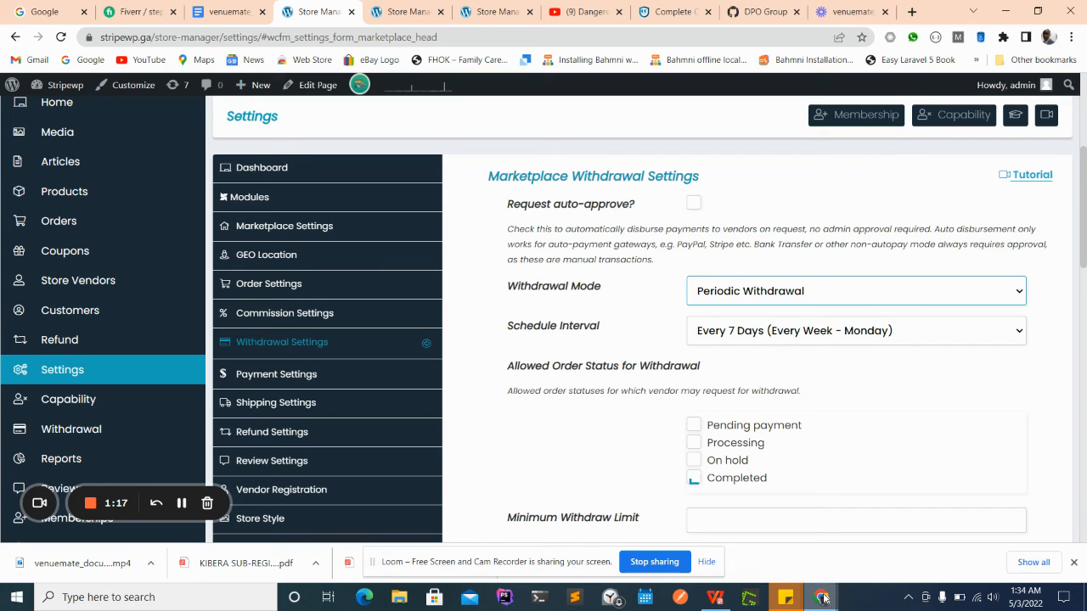
- Switch to the vendor's Store Manager in the incognito window and maximize that window
mouse_move(830, 592)
click(815, 534)
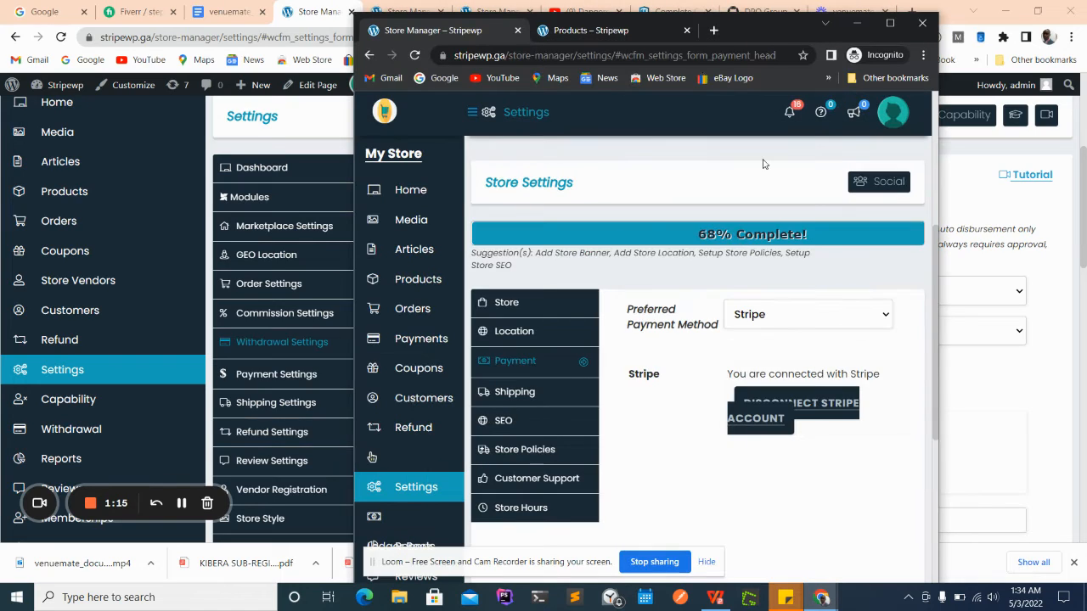
click(896, 24)
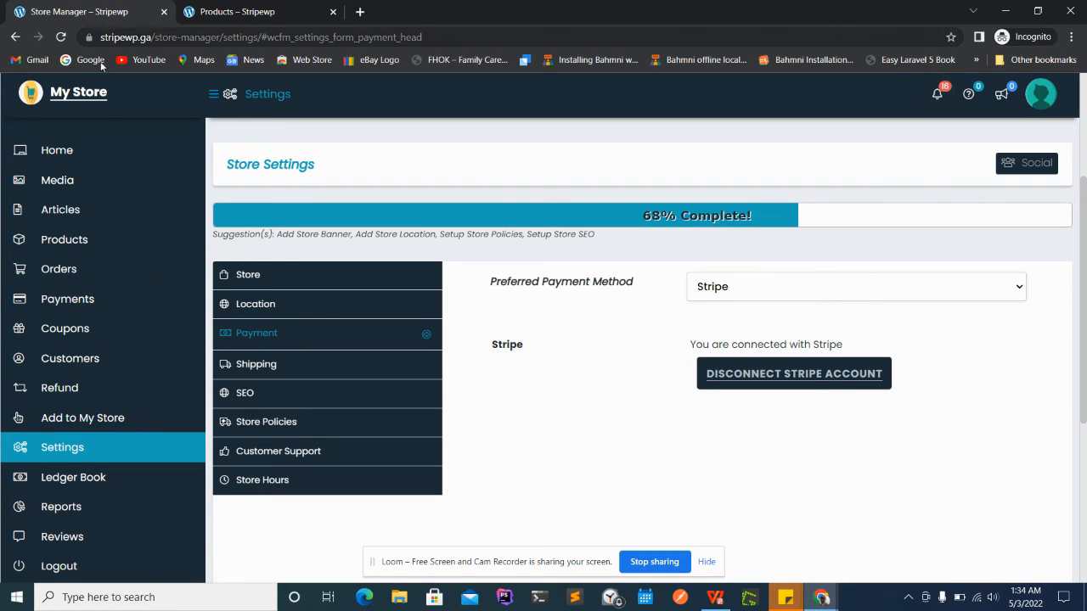
- Reload the vendor's store settings, open the Payment section and choose Stripe as the preferred payment method
mouse_move(190, 349)
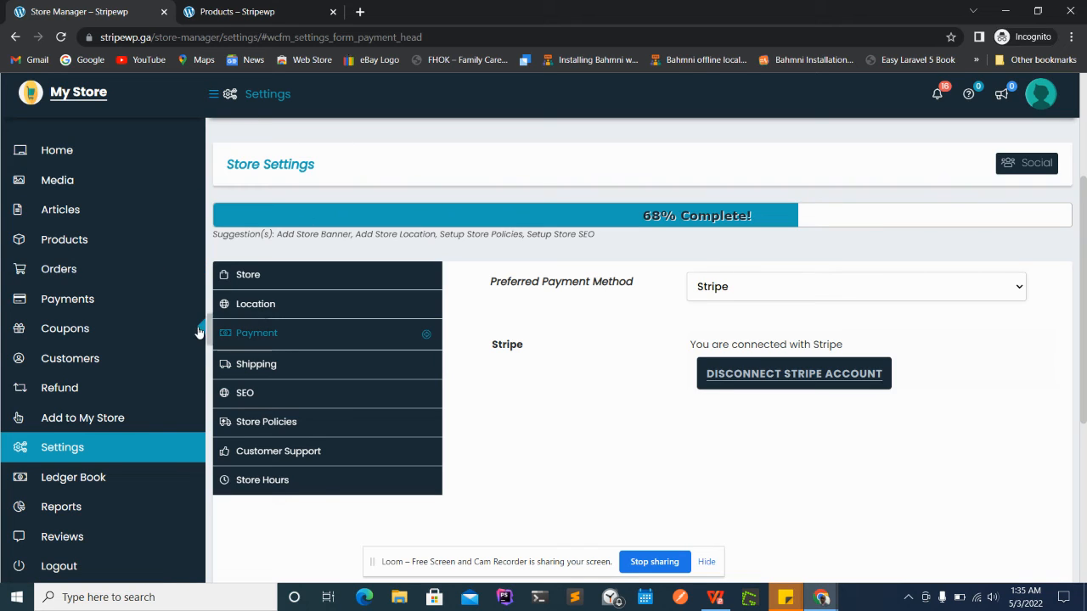
click(70, 455)
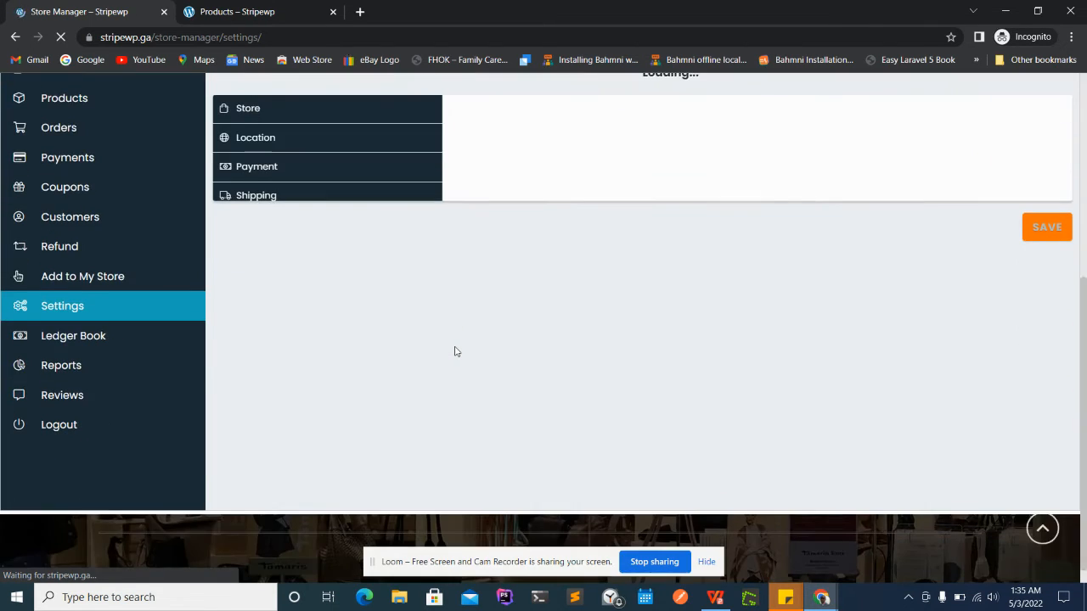
scroll(454, 351, down, 5)
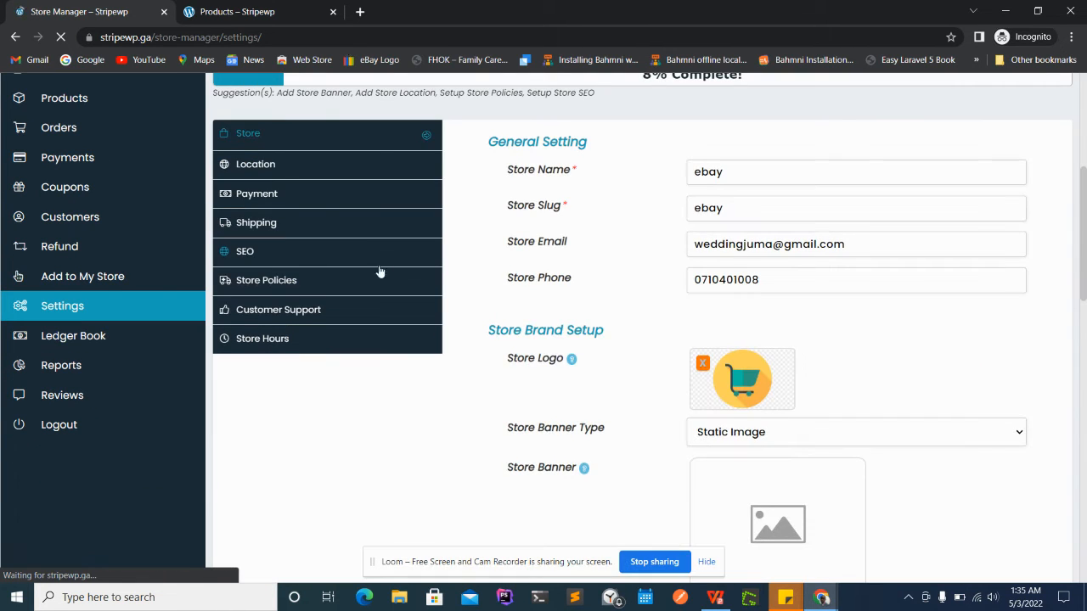
click(260, 194)
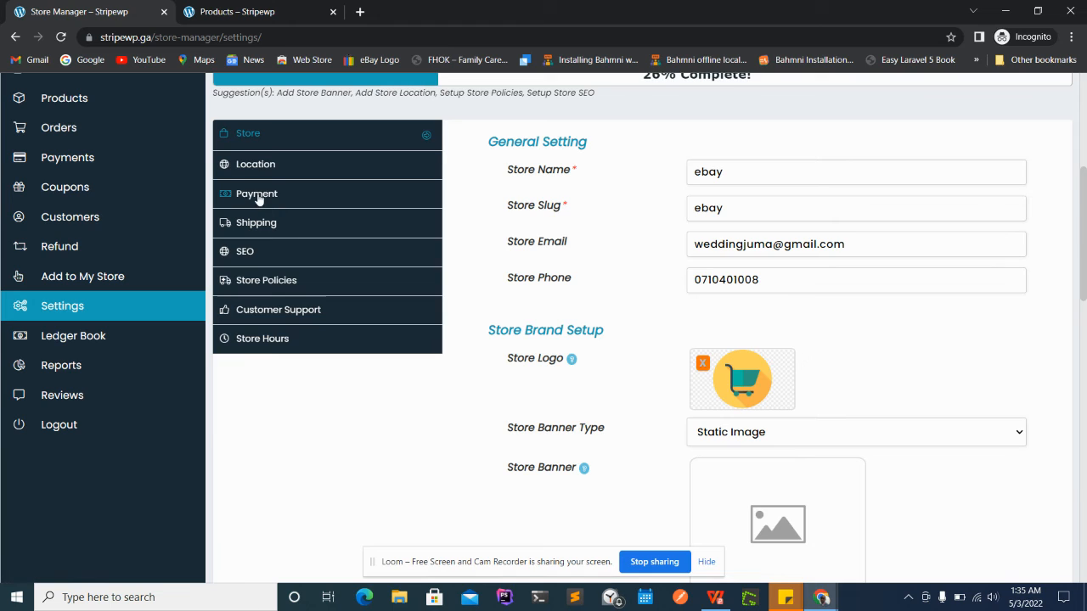
scroll(635, 337, up, 2)
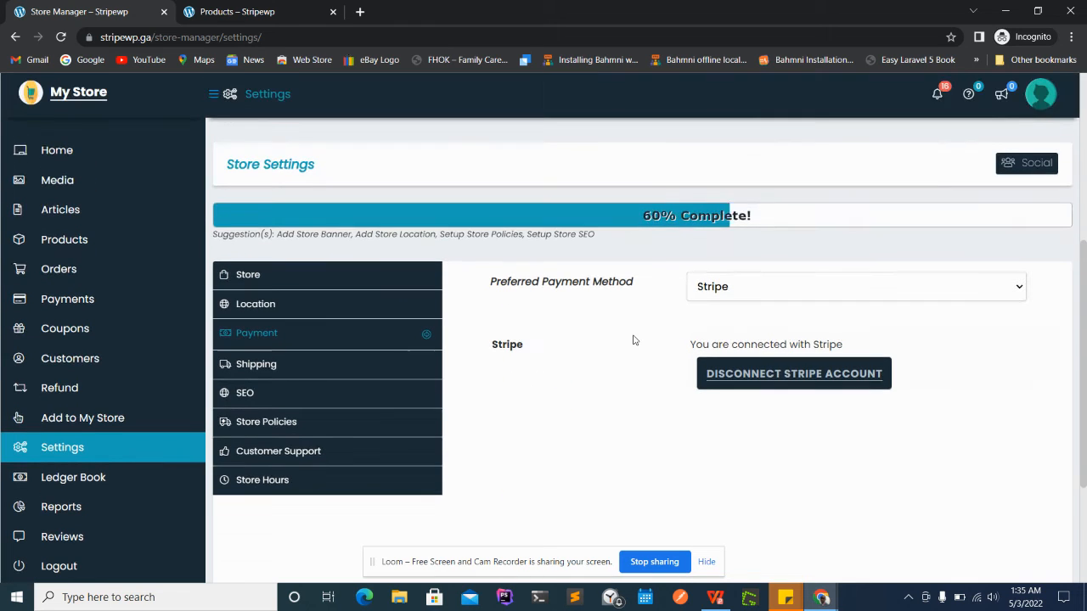
click(745, 294)
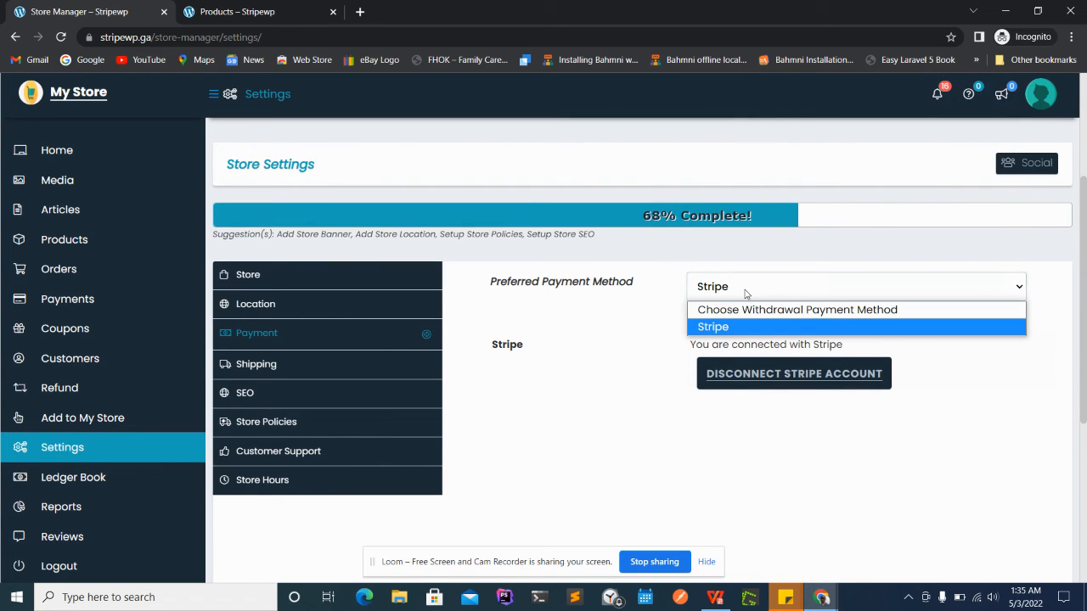
click(715, 326)
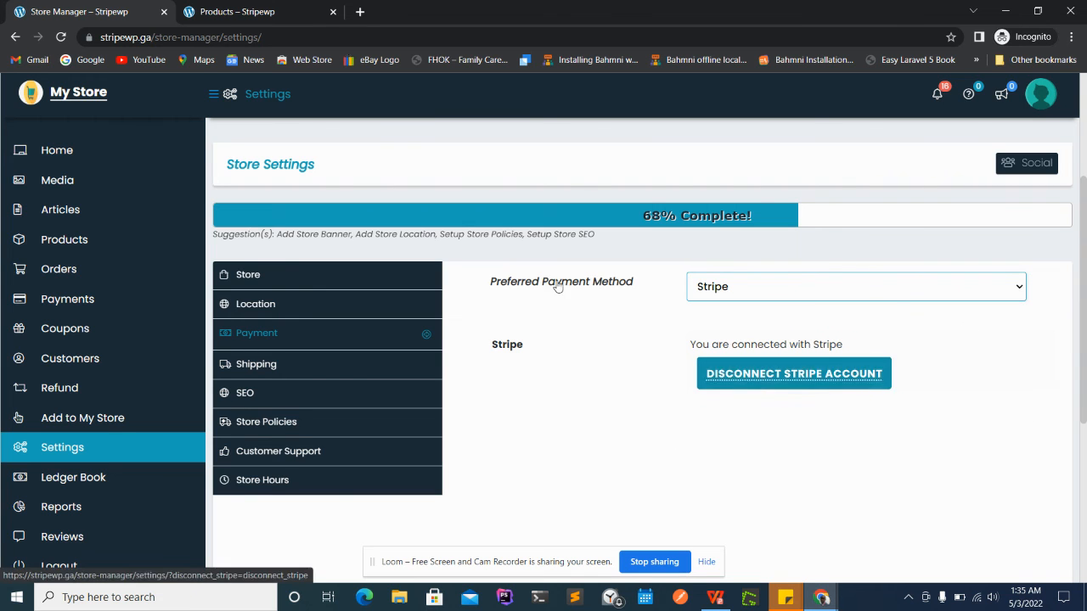
- Add the Conference Hall product to the cart from the shop's products page and proceed to checkout
click(268, 6)
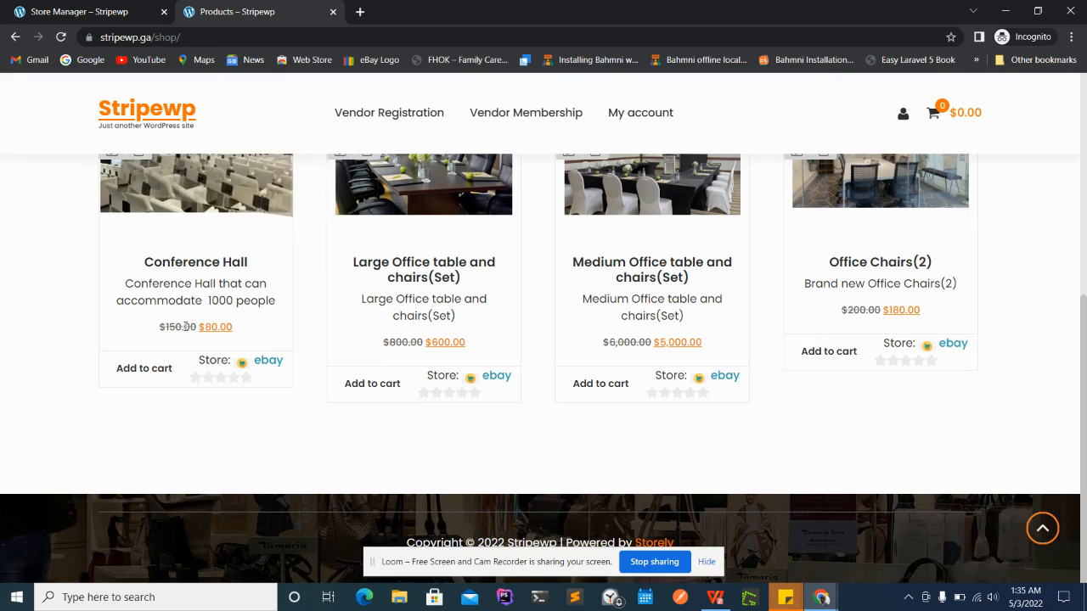
scroll(31, 236, up, 1)
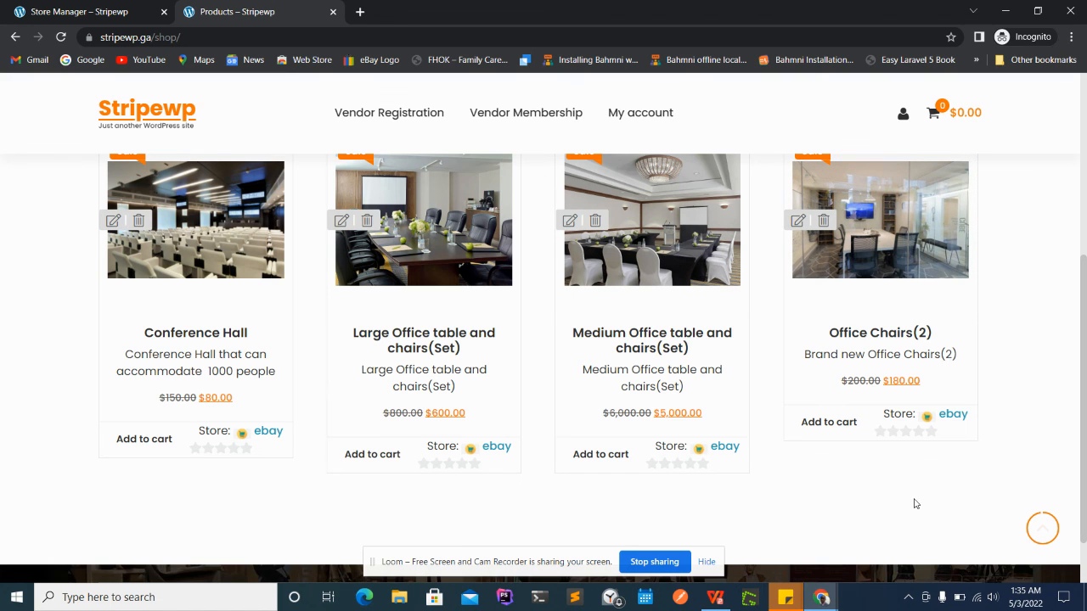
scroll(879, 499, down, 2)
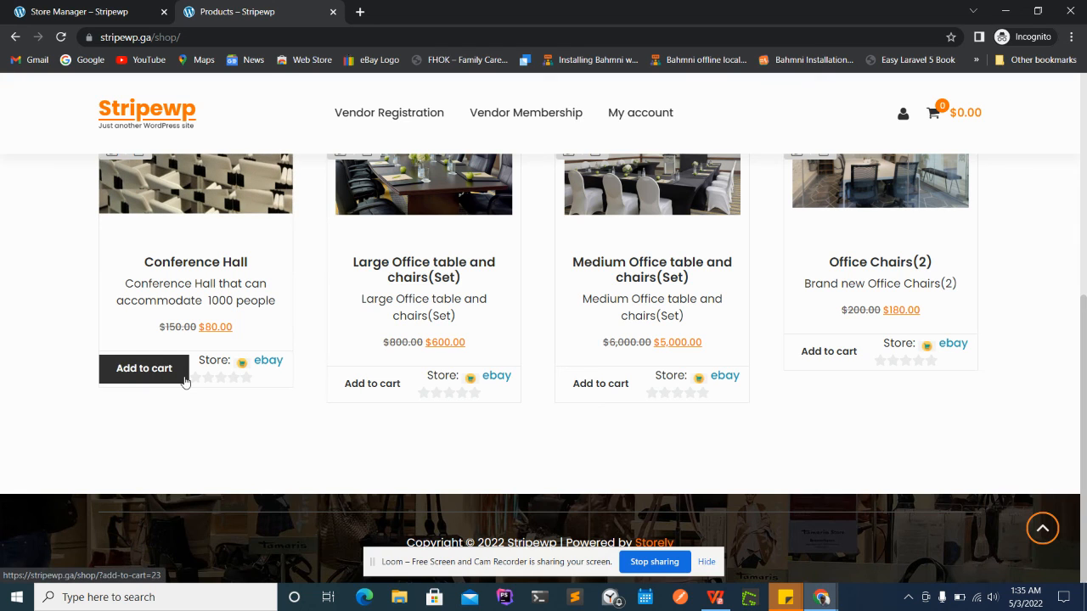
click(157, 378)
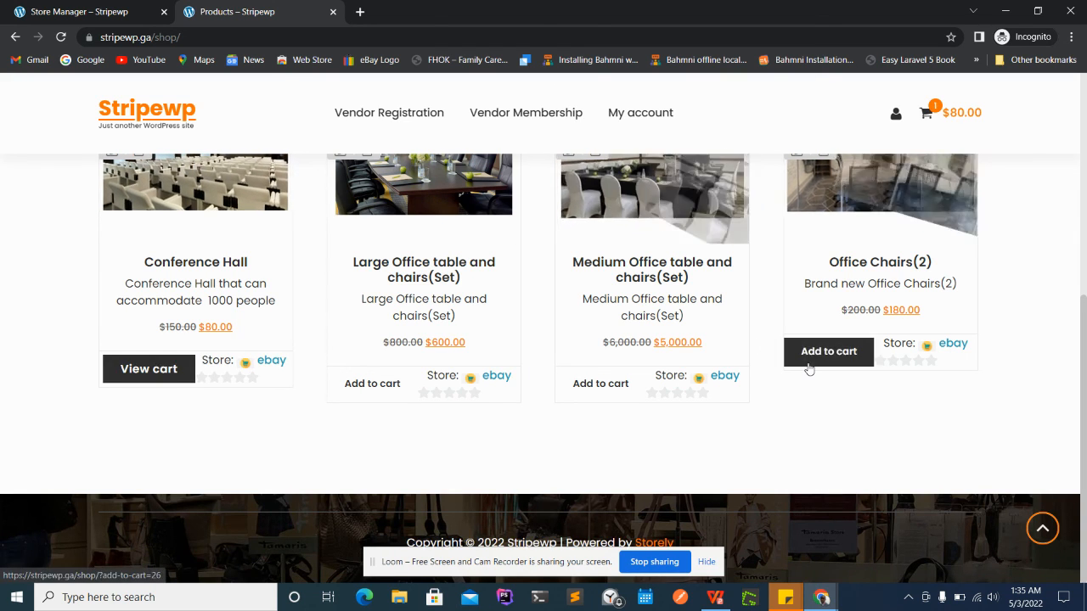
click(926, 114)
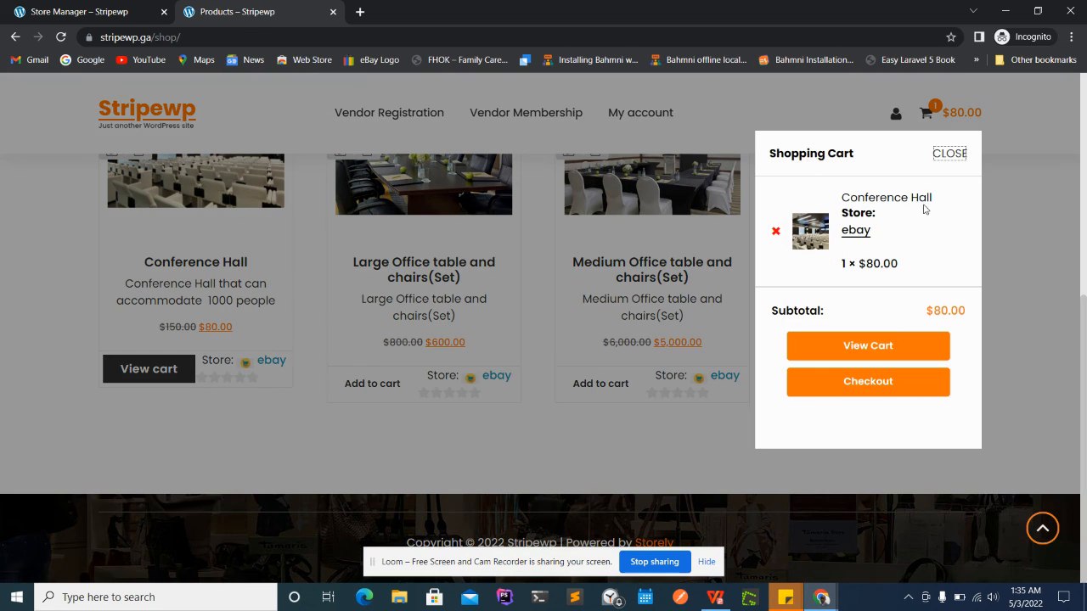
click(869, 381)
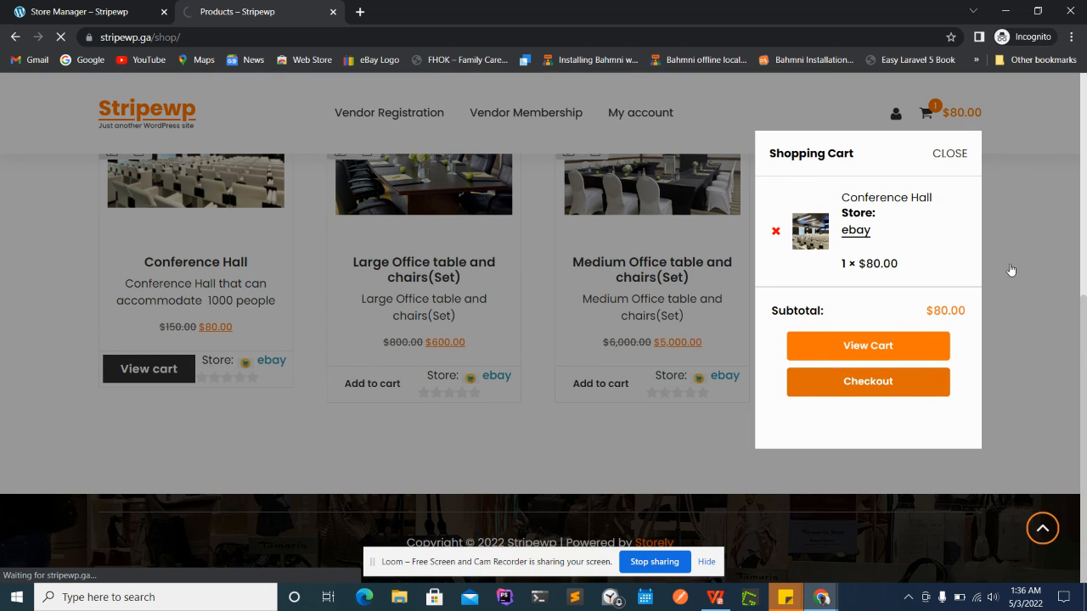